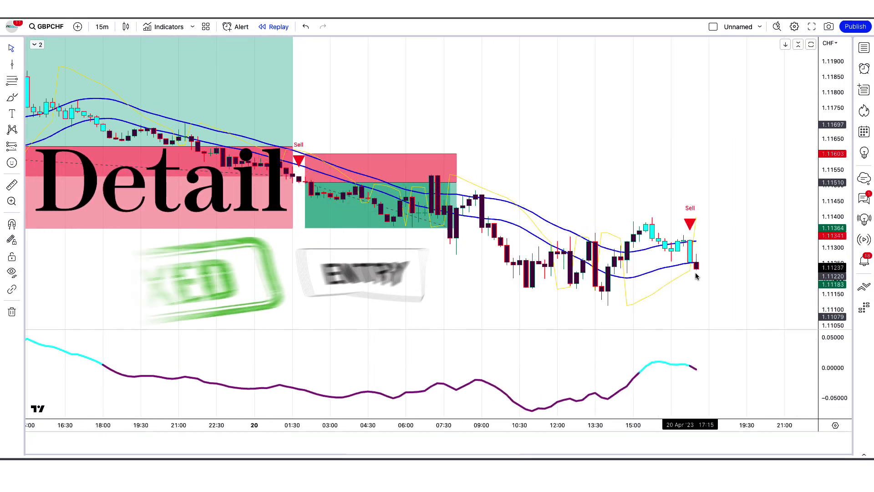
Step: Place a short position at the latest Sell signal candle
left_click(695, 280)
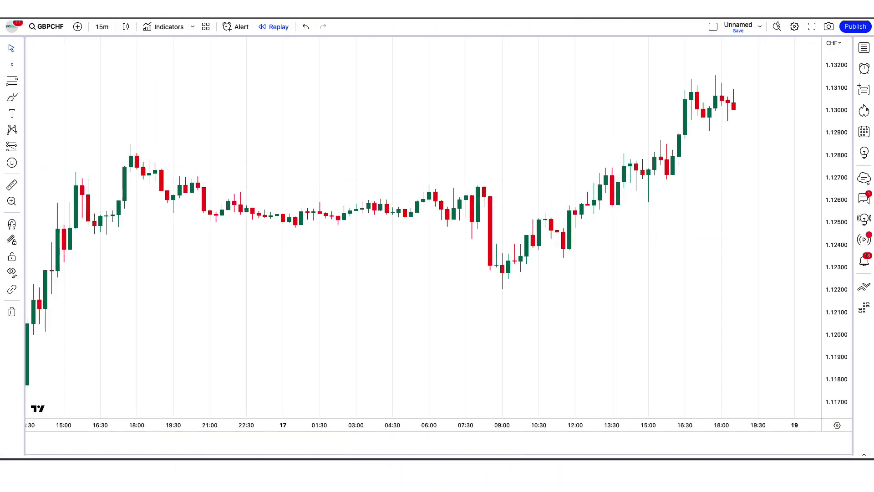
Step: Add the AntiRekt Trend Oscillator indicator to the chart
left_click(169, 27)
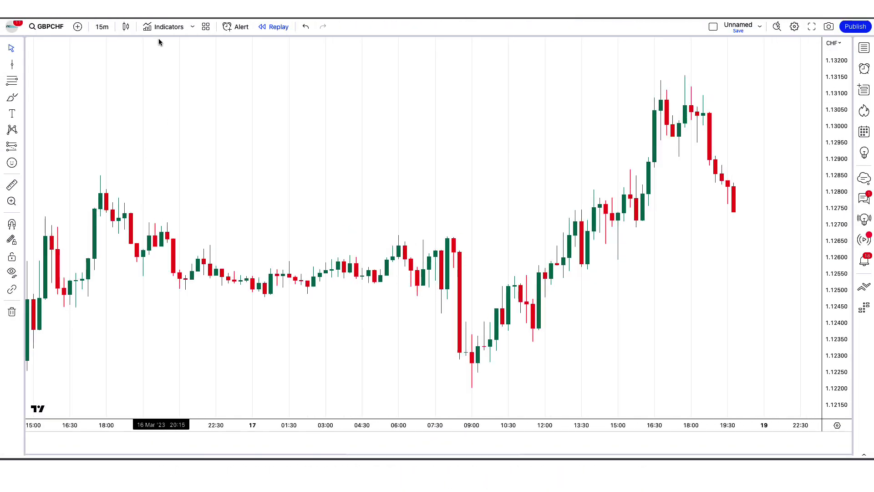
type("AntiRekt Trend Oscillator")
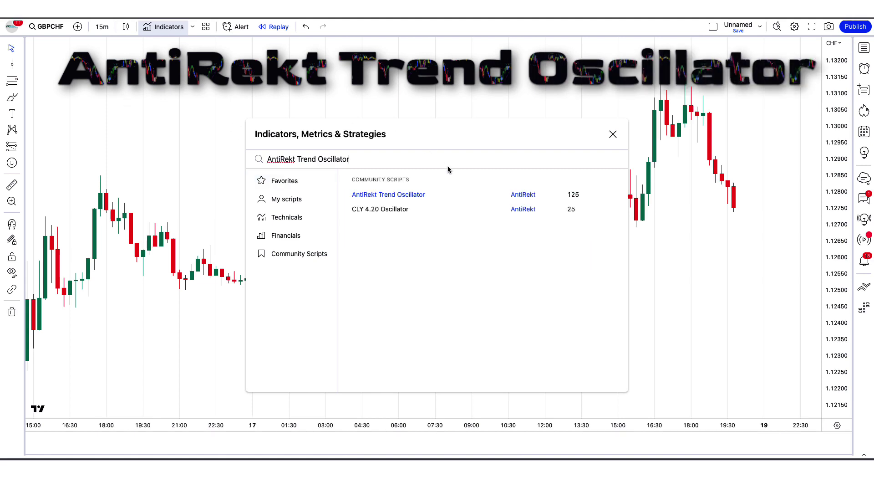
left_click(407, 197)
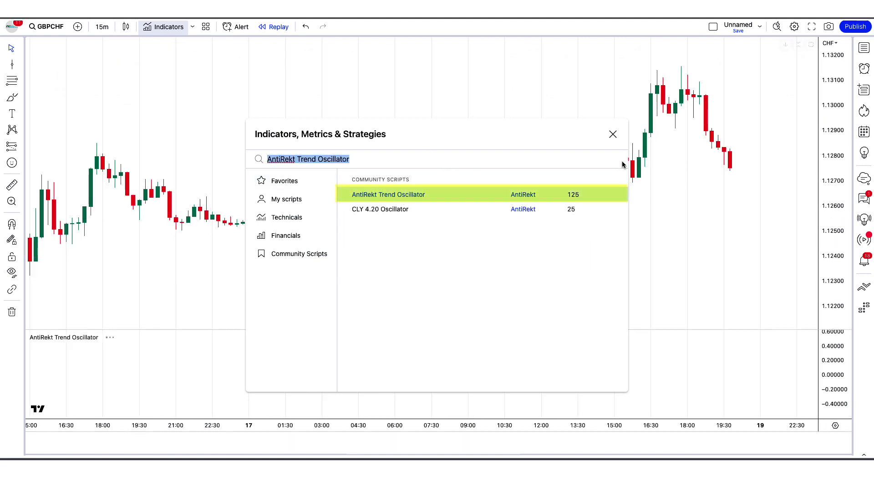
left_click(613, 135)
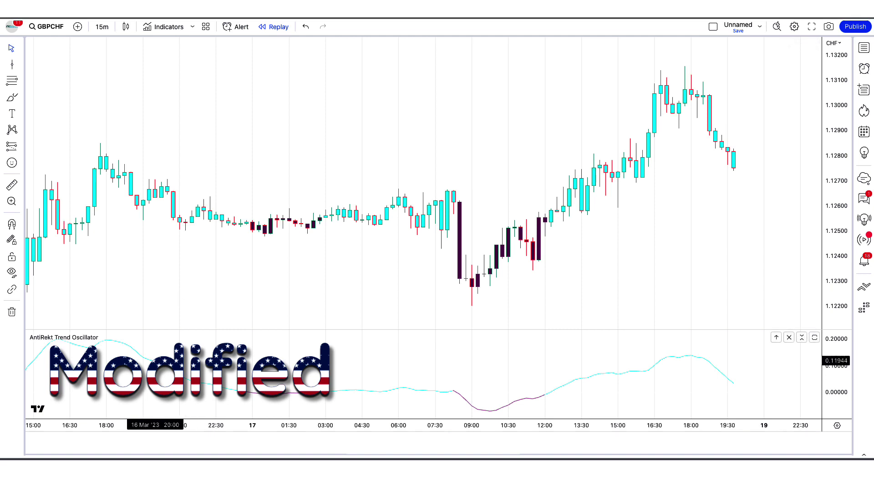
Step: Set the oscillator's Color 0 and Color 1 lines to the thickest width in its Style settings
double_click(156, 365)
left_click(400, 220)
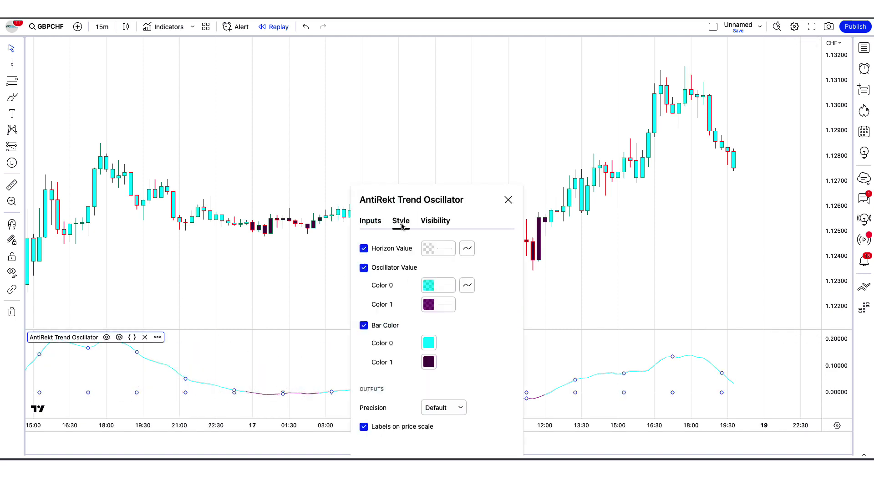
left_click(438, 285)
left_click(438, 304)
left_click(438, 304)
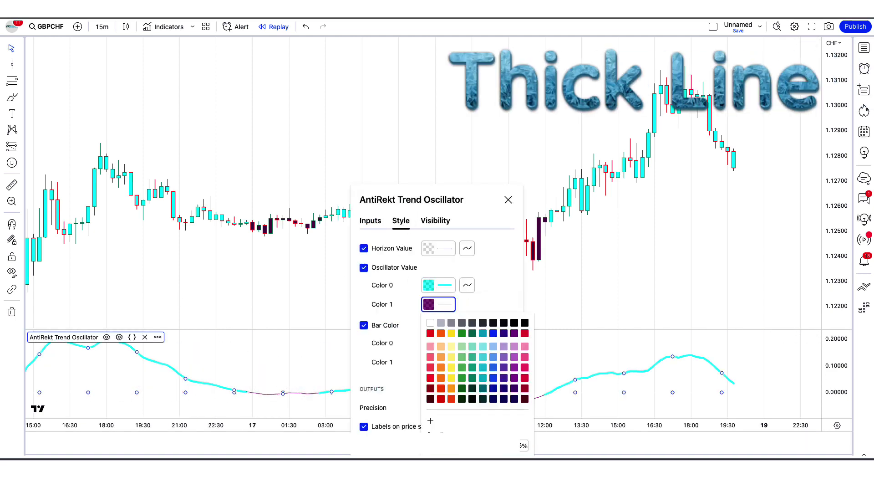
key("Escape")
key("Escape")
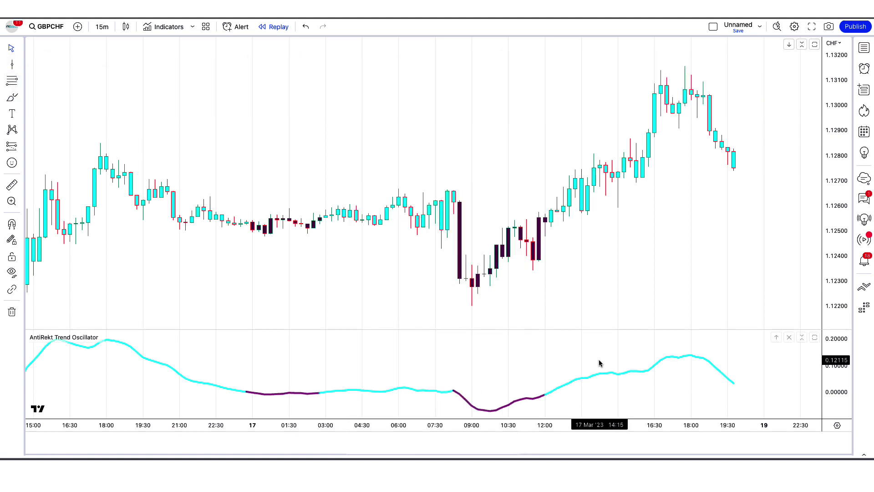
Step: Add the Super Tunnel and Ichimoku Buy and Sell indicators to the chart
left_click(165, 31)
type("Super Tunnel")
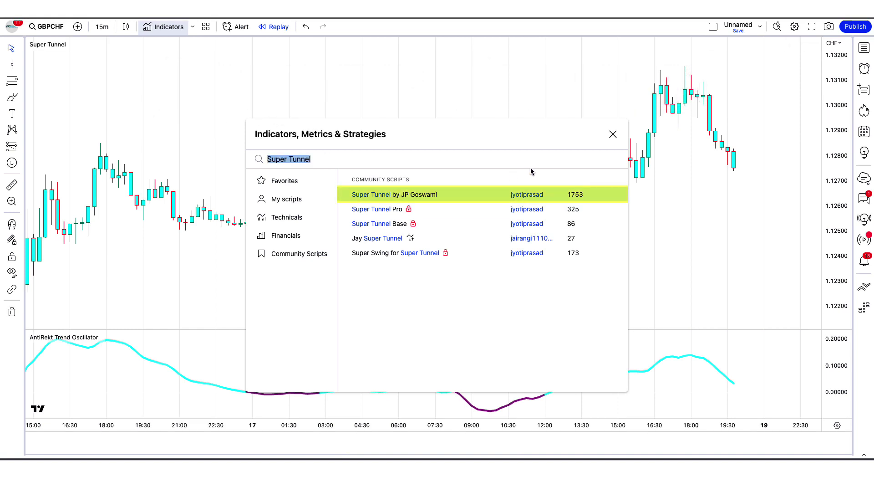
left_click(612, 135)
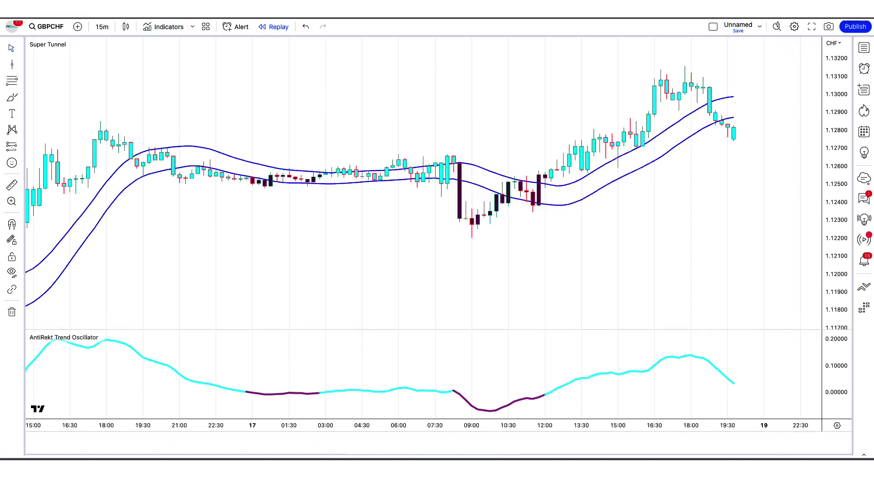
left_click(163, 28)
type("Ichimoku Buy and Sell")
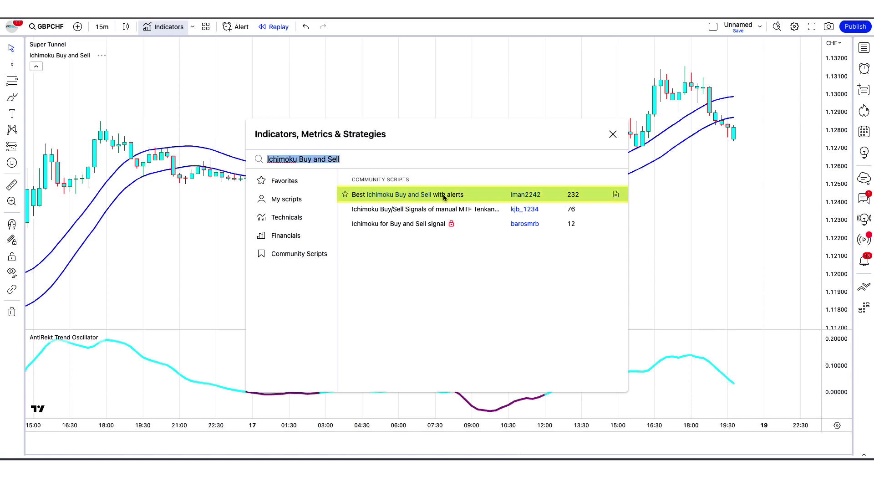
left_click(613, 135)
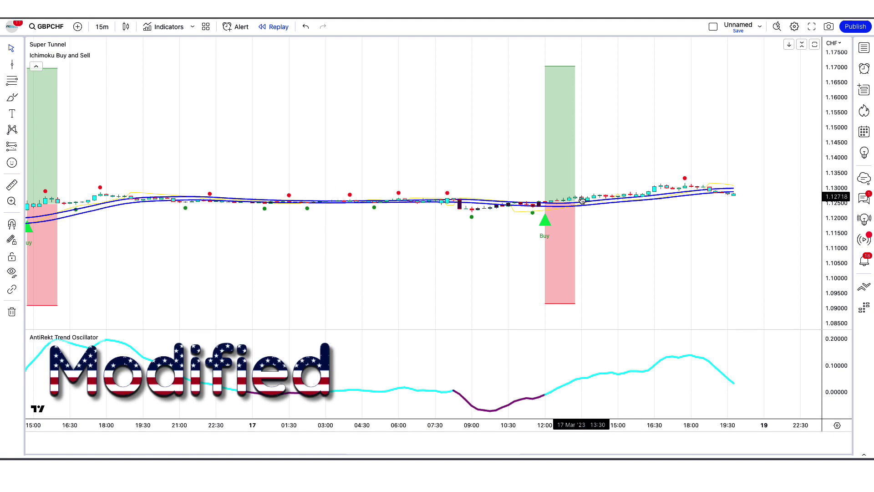
Step: Turn off Ichimoku Buy and Sell's extra plot lines and plot background shadings
double_click(548, 226)
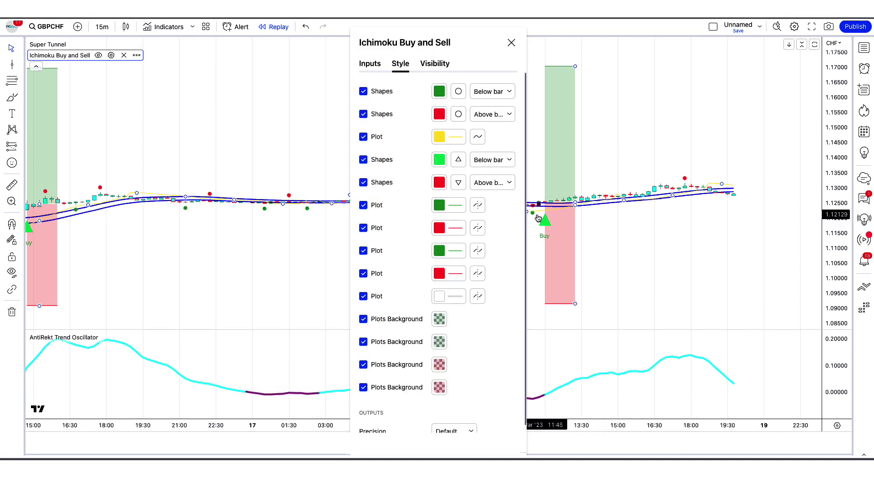
left_click(363, 204)
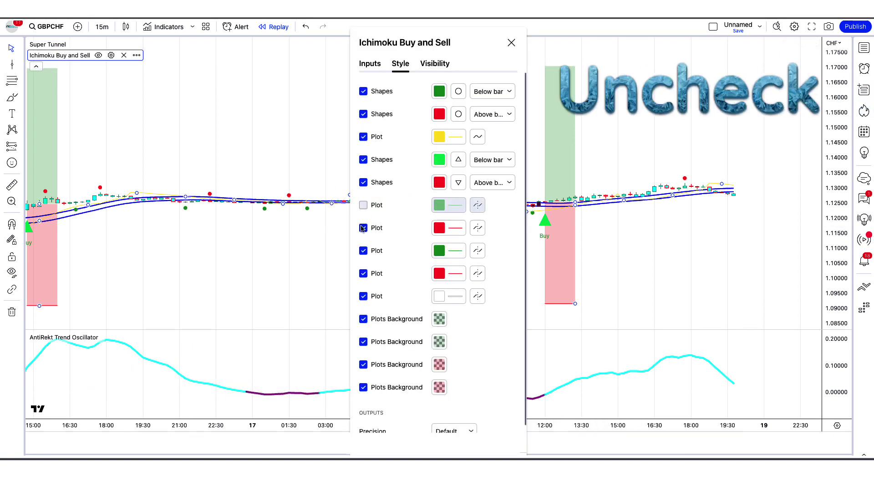
left_click(363, 296)
left_click(363, 318)
left_click(363, 341)
left_click(363, 364)
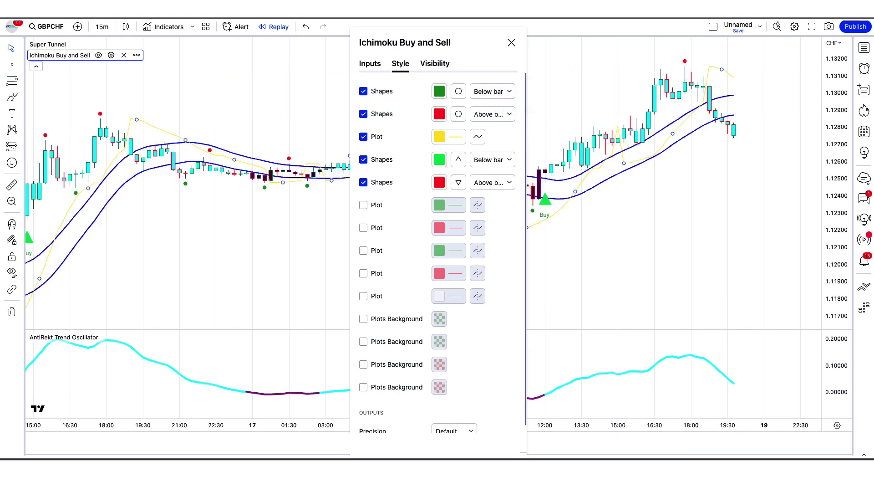
left_click(524, 396)
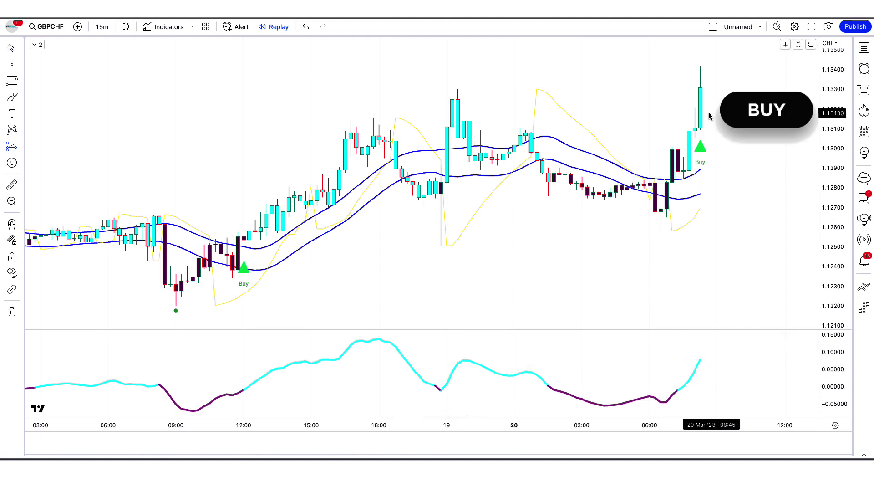
Step: Place a long at the Buy signal with stop near 1.12768 and a 1:1.5 target
left_click(700, 90)
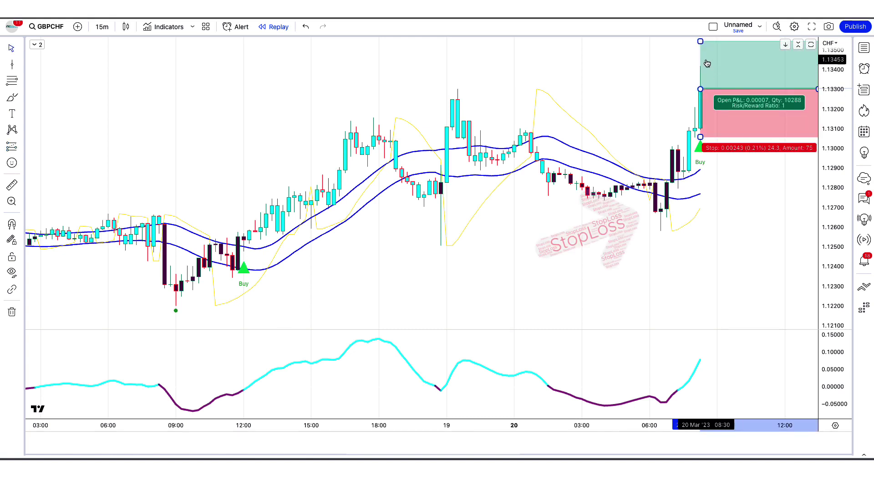
left_click_drag(700, 137, 726, 196)
left_click_drag(700, 42, 699, 37)
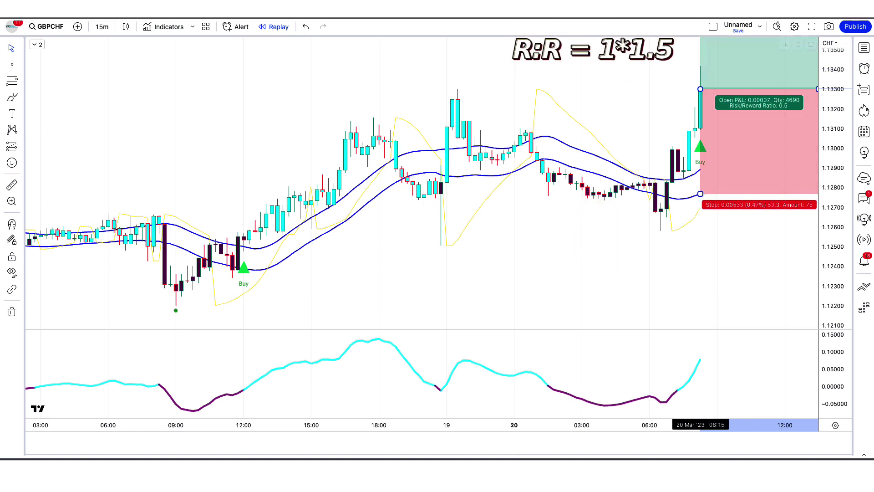
left_click(747, 253)
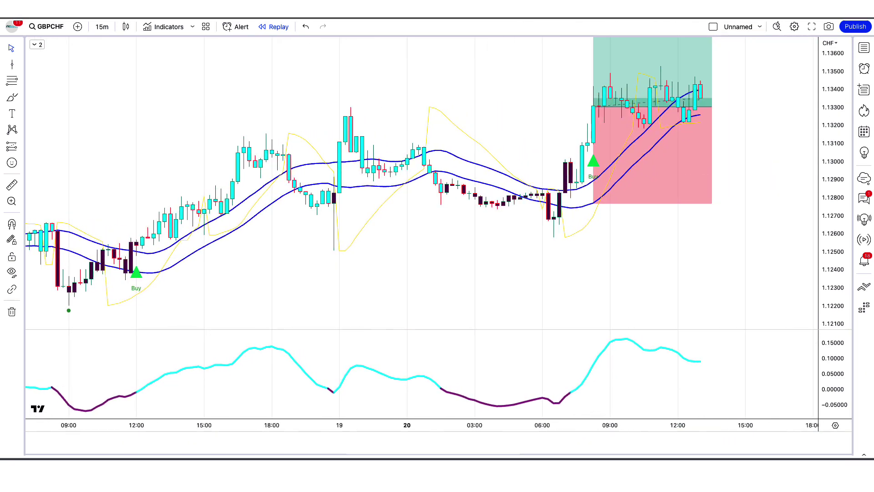
Step: Stretch the long box rightward, then trim it to end at the 1.14100 target candle
left_click(700, 108)
left_click_drag(700, 108, 818, 109)
left_click(715, 251)
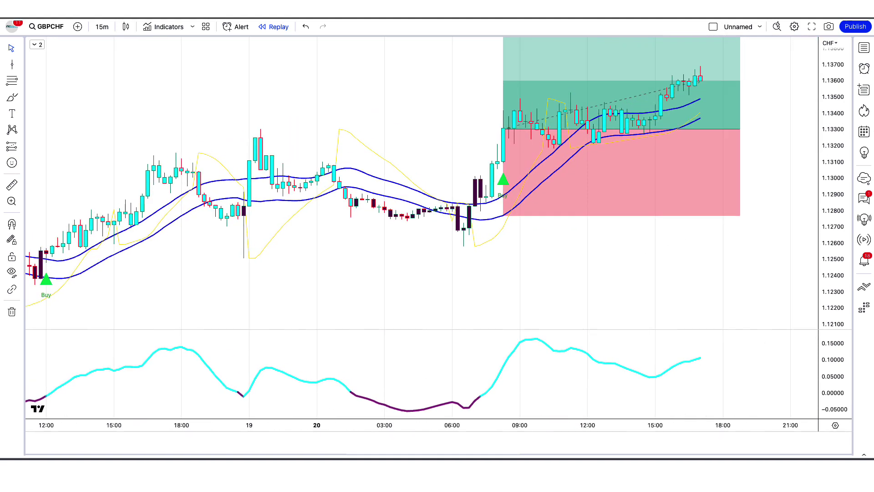
left_click_drag(699, 168, 818, 171)
left_click(570, 353)
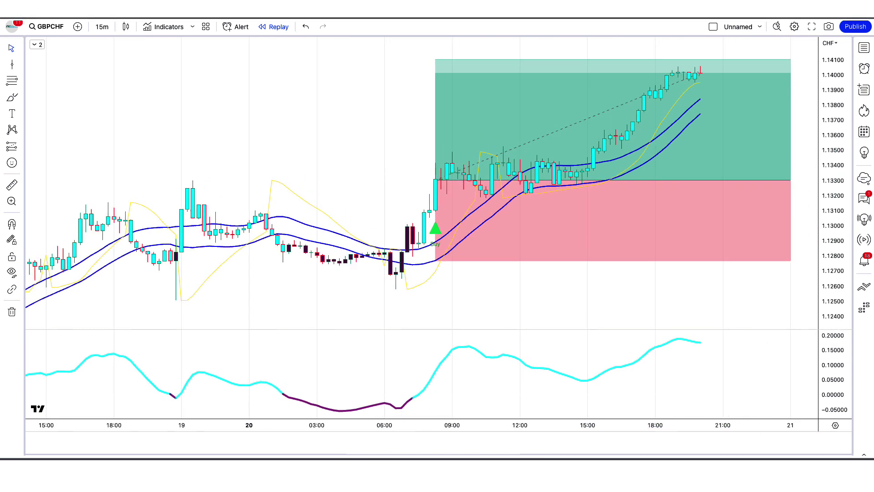
left_click_drag(762, 186, 695, 187)
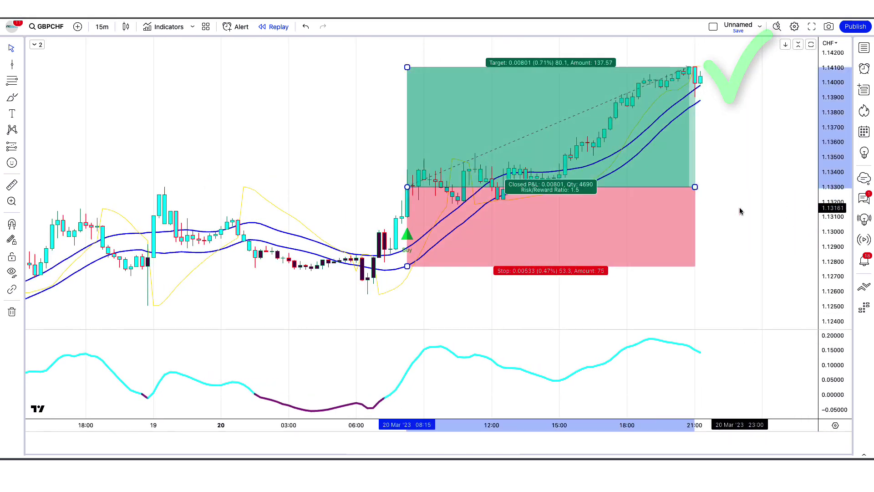
left_click(605, 308)
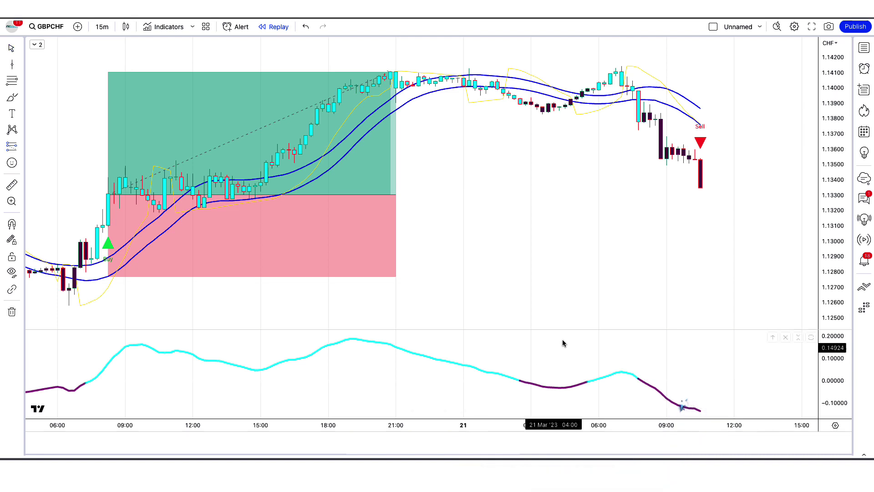
Step: Short the 1.13349 Sell candle with stop near 1.13869 and target around 1.12540
left_click(700, 191)
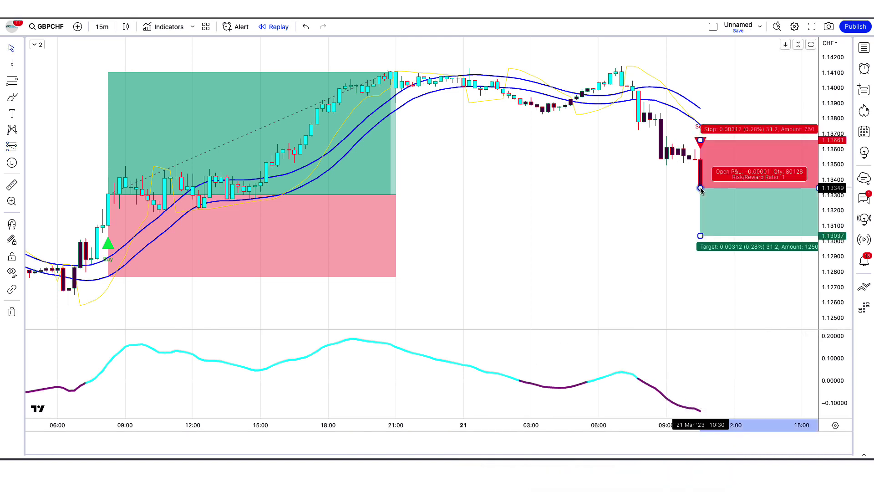
left_click_drag(707, 132, 712, 109)
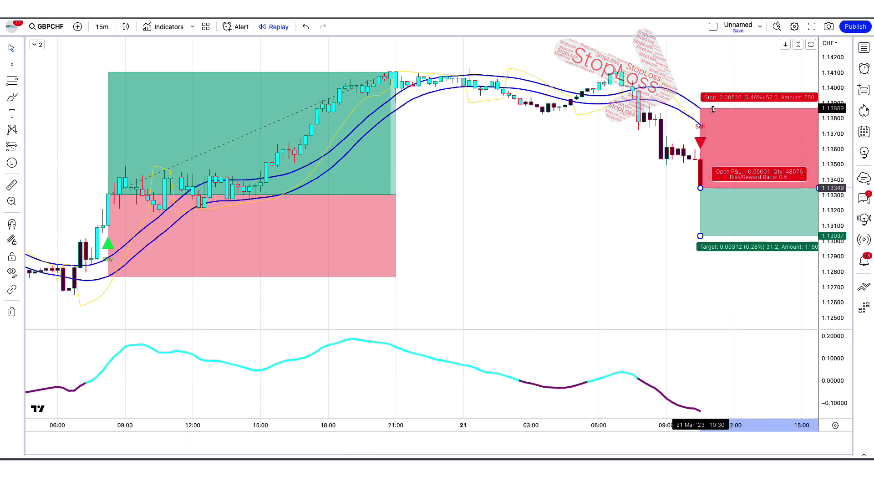
left_click_drag(705, 246, 703, 313)
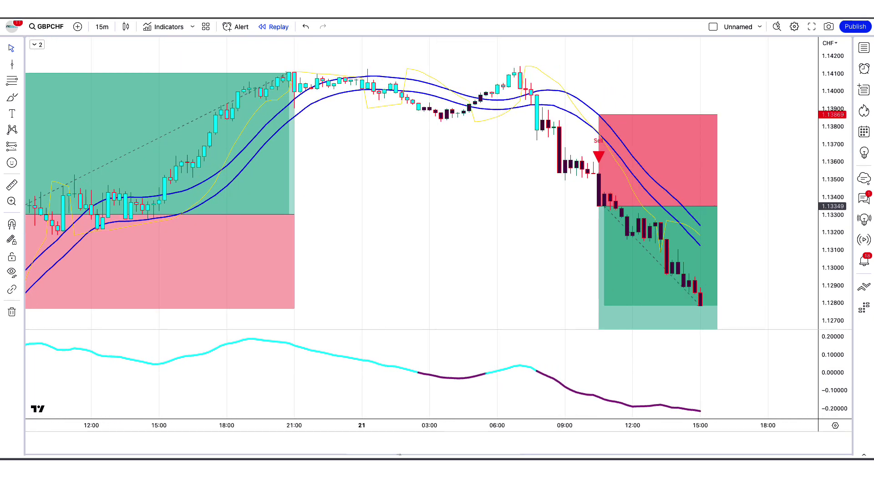
left_click(703, 183)
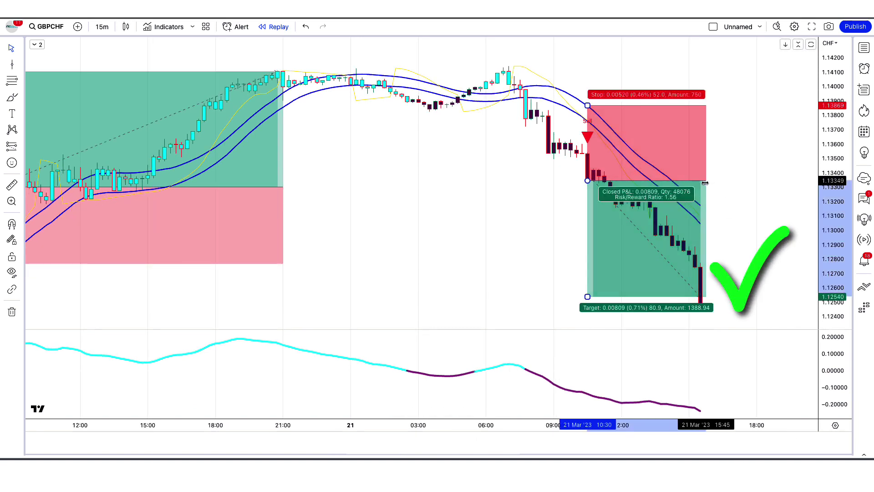
left_click(737, 193)
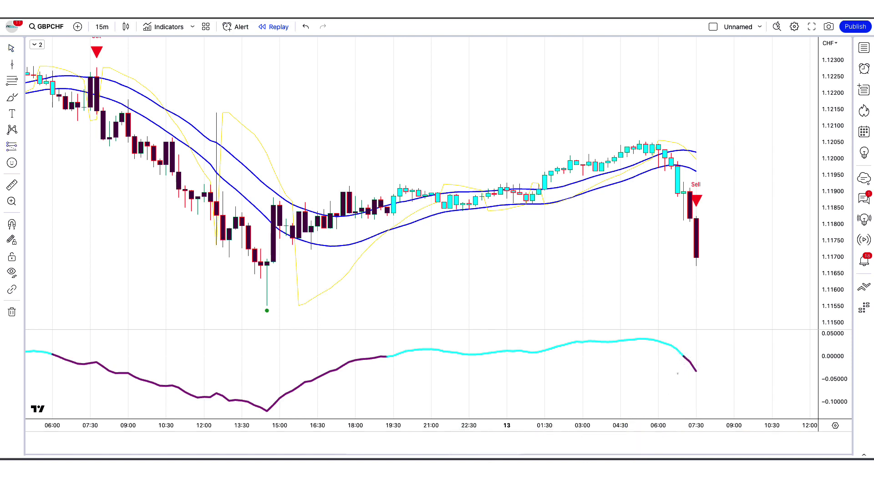
Step: Place a short at the new Sell signal with stop 1.12022 and target near 1.11183
left_click(697, 258)
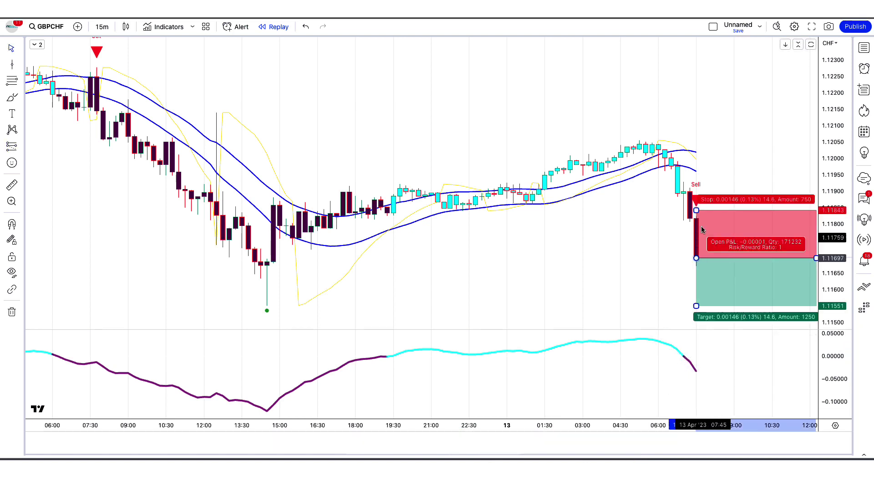
left_click_drag(695, 210, 723, 154)
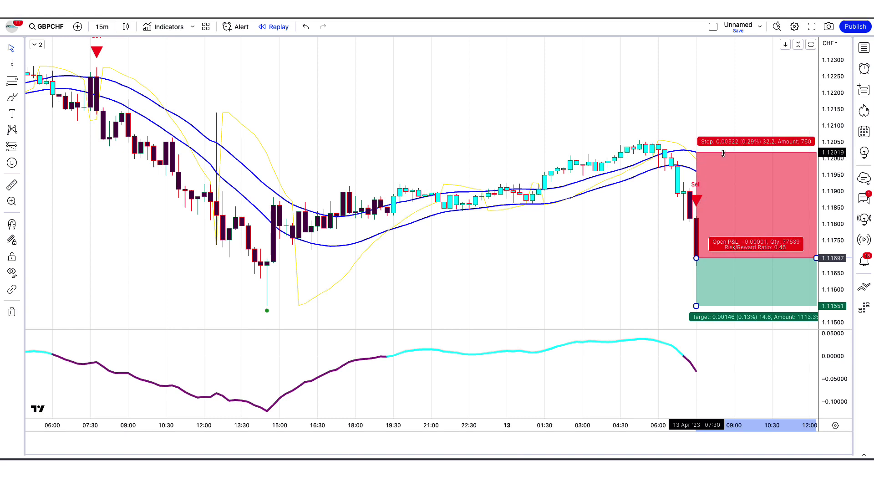
left_click_drag(695, 304, 696, 328)
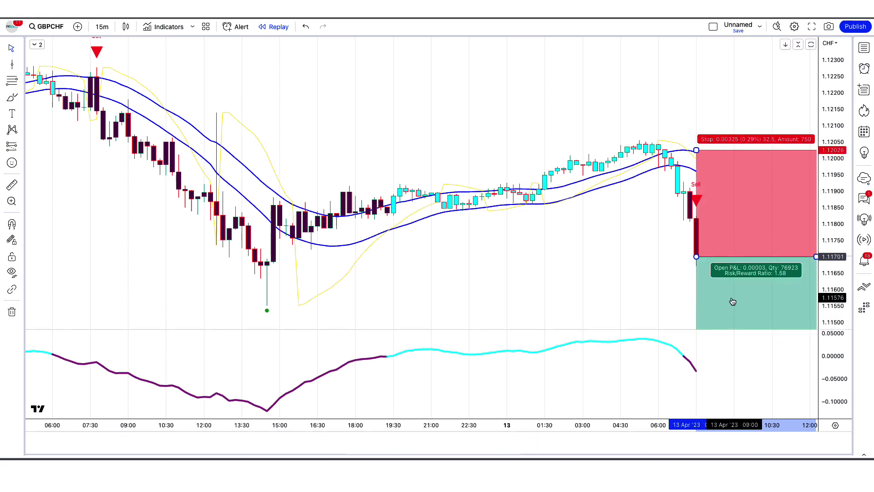
left_click(639, 293)
Step: Restore the short's entry to 1.11697, then stretch the box and undo the stretch
left_click_drag(724, 296, 726, 296)
left_click(616, 296)
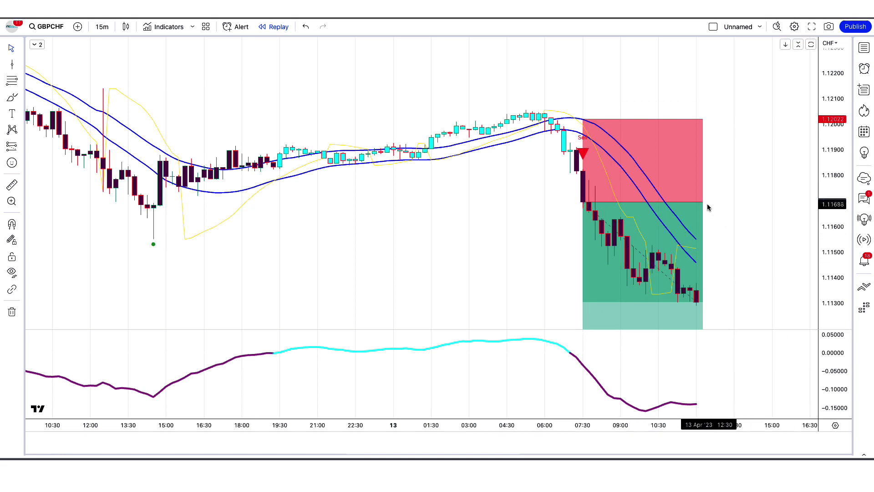
left_click_drag(702, 202, 817, 202)
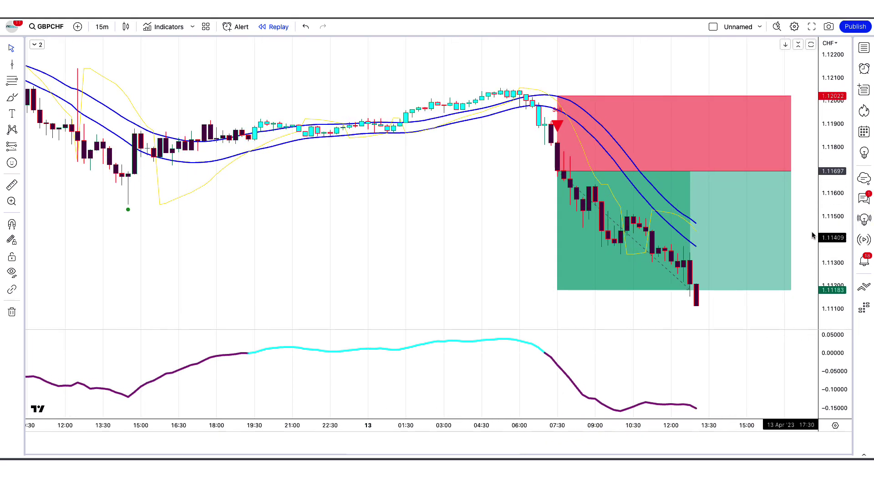
key("ctrl+z")
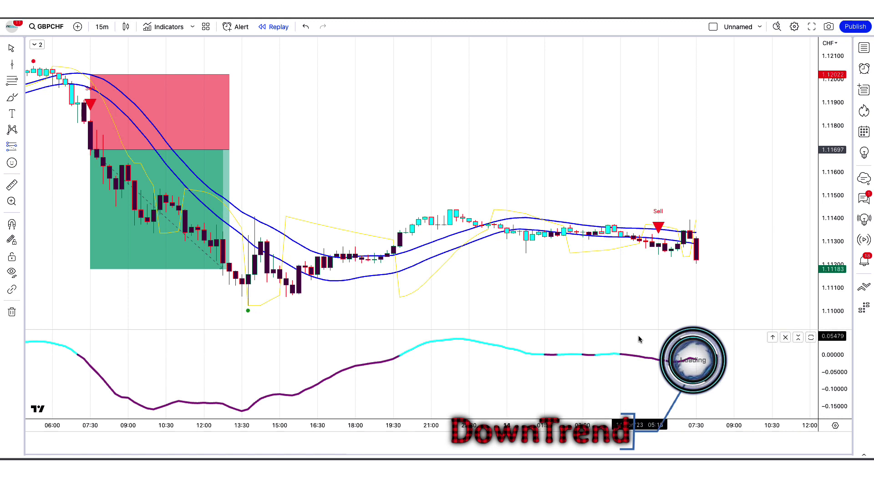
Step: Short at 1.11220 with stop 1.11341 and target 1.11023, trimmed to the target-hit candle
left_click(696, 262)
left_click_drag(697, 213, 714, 233)
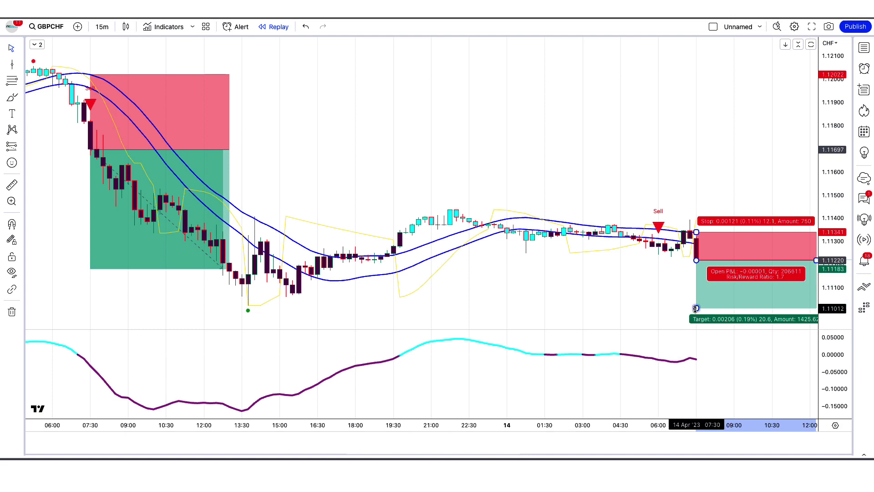
left_click_drag(696, 309, 696, 306)
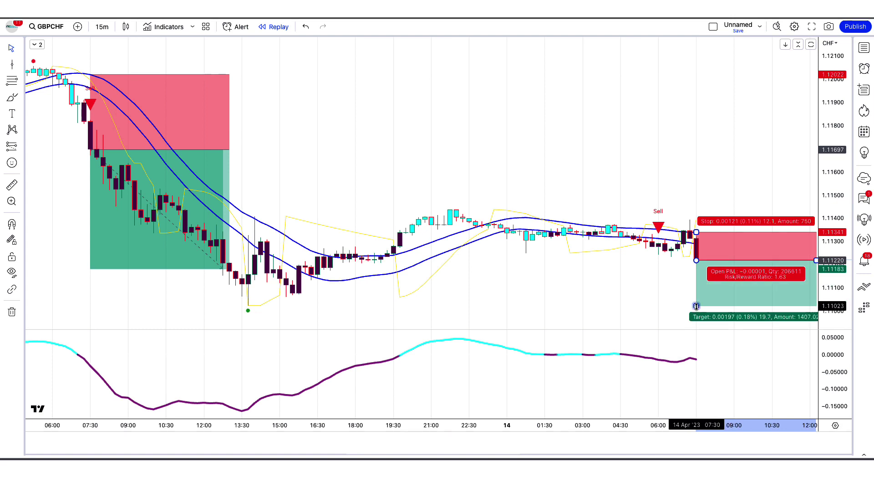
left_click(653, 292)
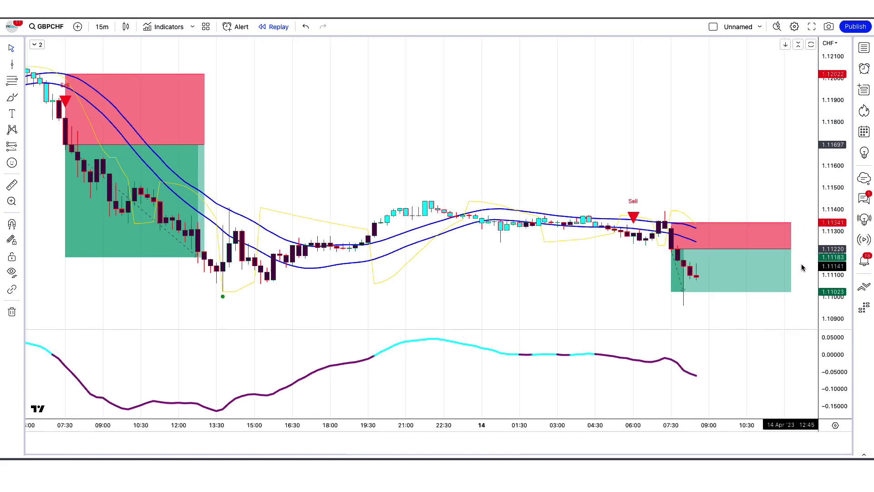
left_click_drag(791, 264, 690, 261)
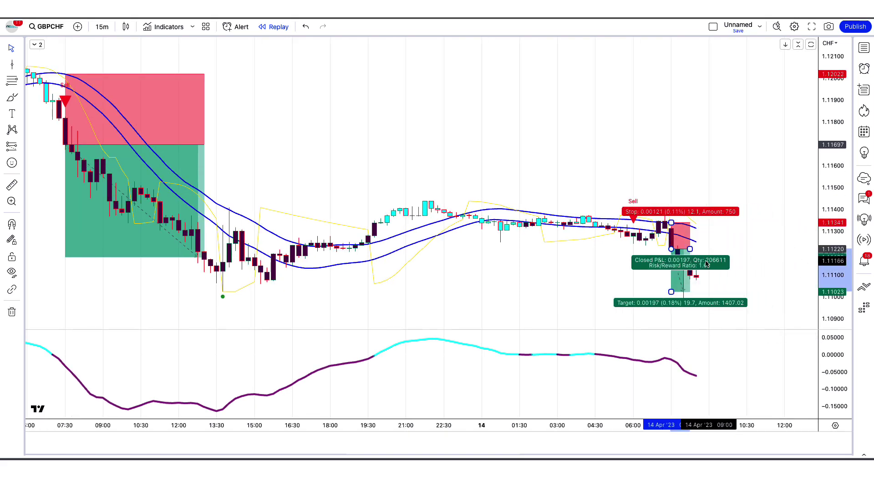
left_click(747, 263)
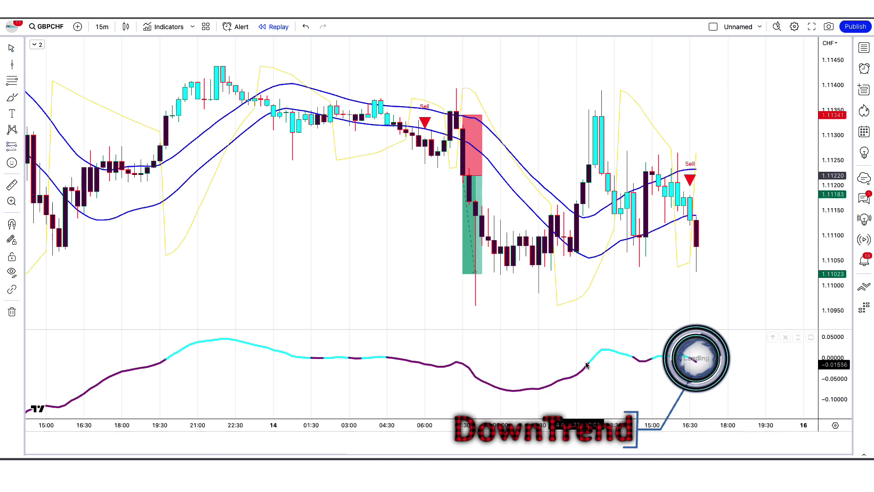
Step: Place a short at the 16:30 Sell candle, stop above its high, target at roughly 1.5 reward-to-risk
left_click(696, 247)
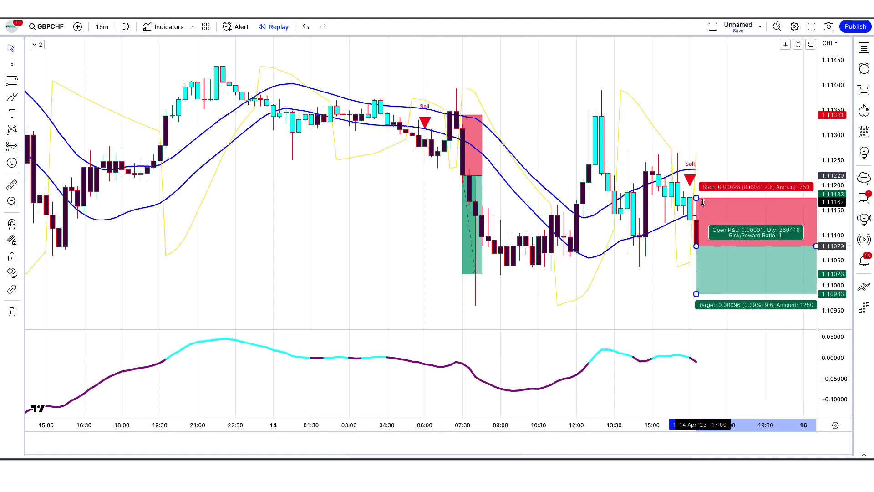
left_click_drag(695, 197, 711, 170)
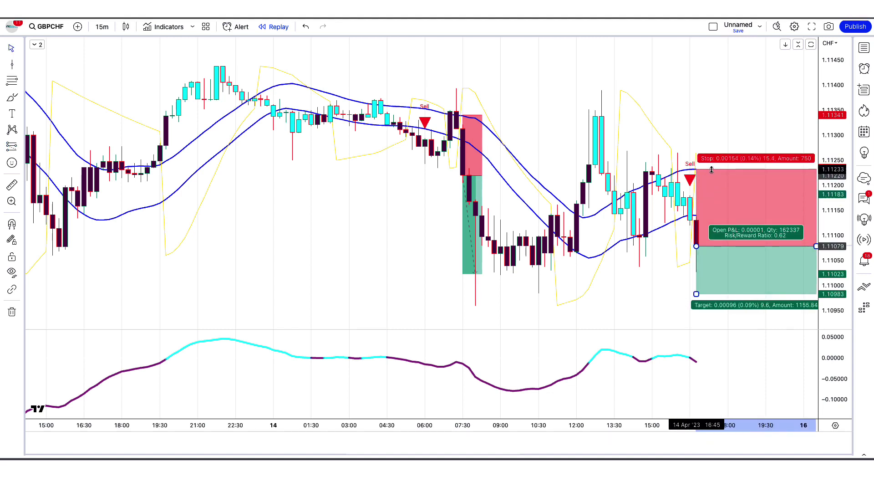
left_click_drag(696, 294, 699, 334)
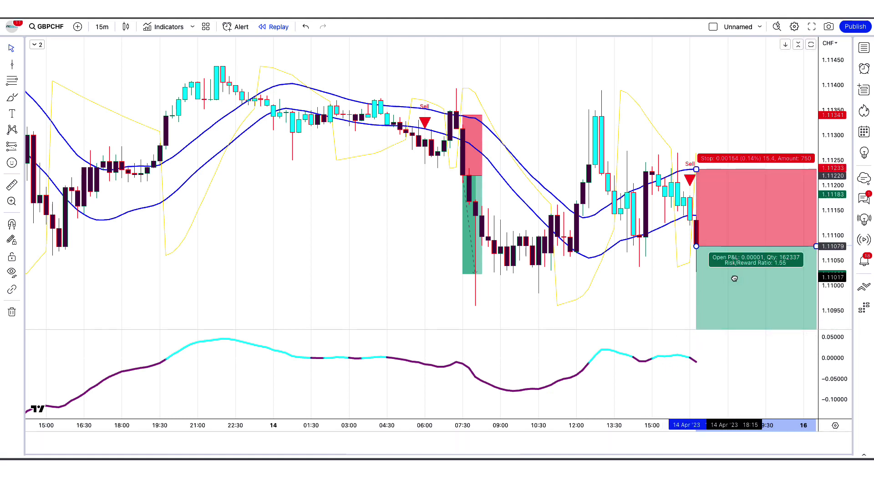
left_click(657, 281)
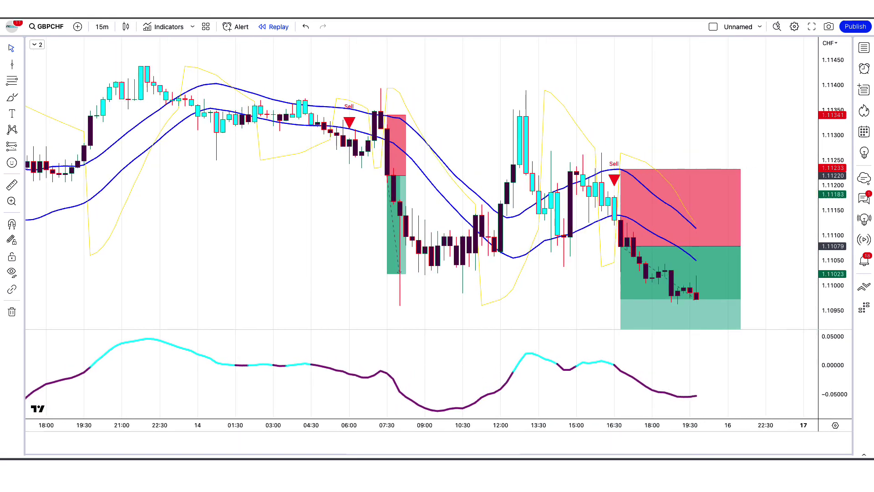
Step: Extend the short position box across the newly replayed bars toward its target
left_click(754, 268)
left_click(555, 306)
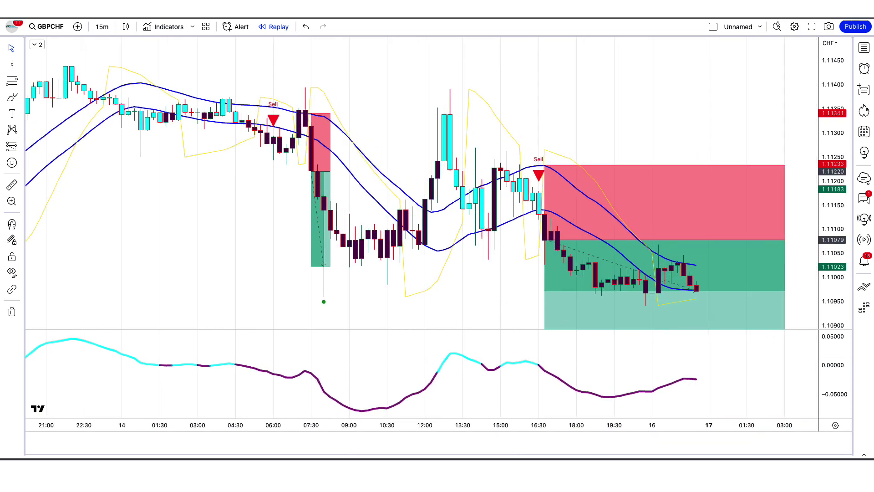
left_click(701, 230)
left_click_drag(701, 230, 814, 230)
left_click(531, 419)
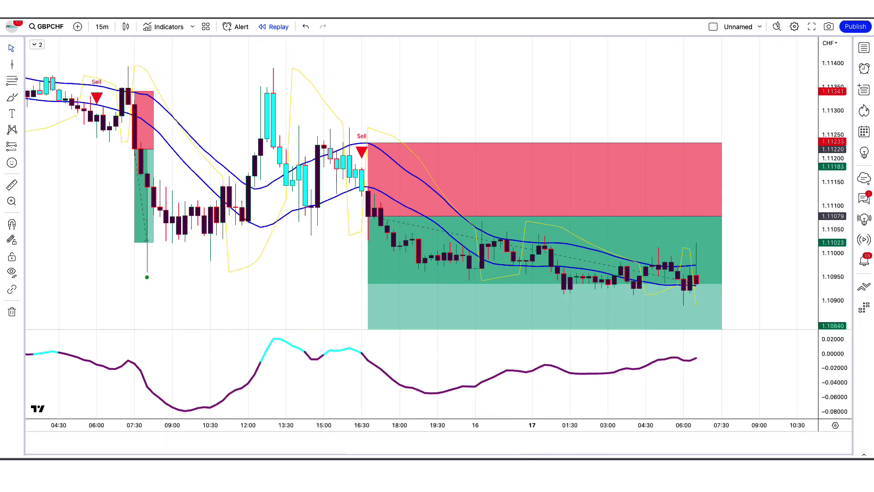
left_click(694, 197)
left_click(731, 212)
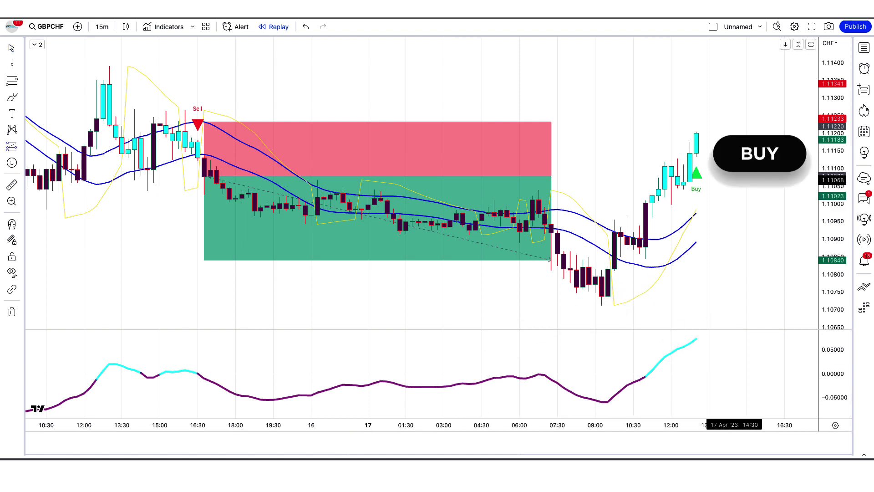
Step: Place a long at the 17 Apr Buy candle with stop at 1.10892 and a raised target
left_click(696, 132)
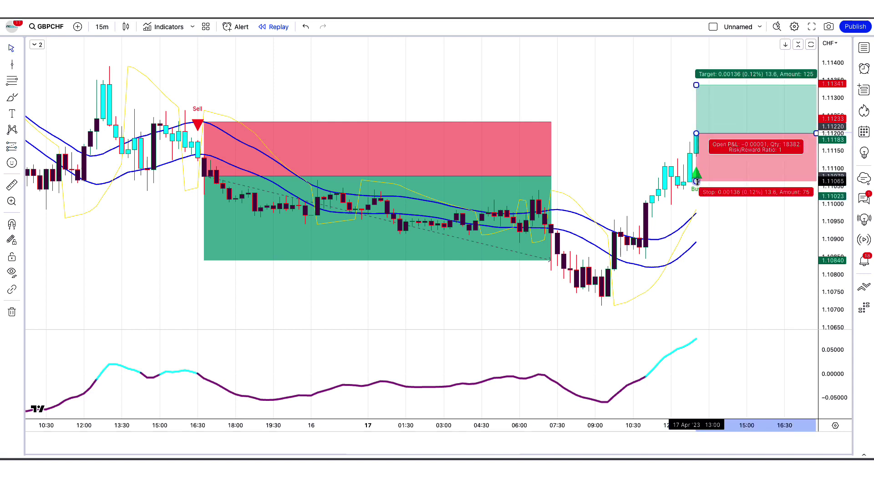
left_click_drag(697, 186, 709, 243)
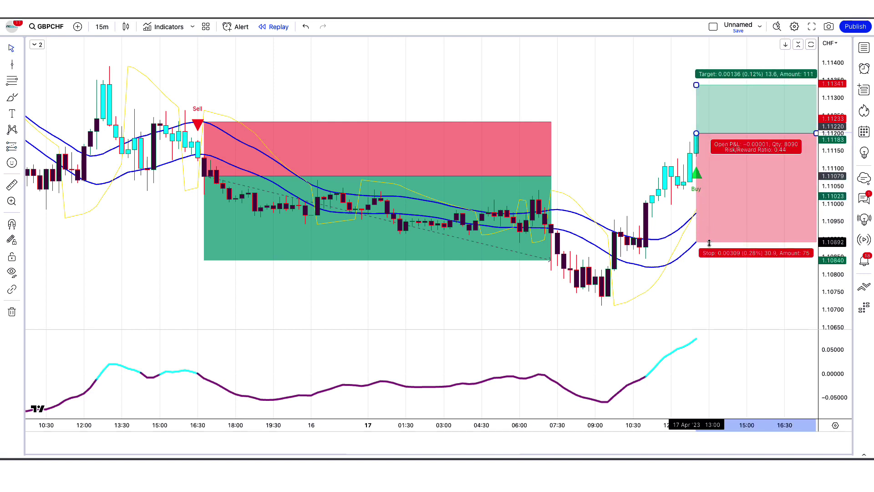
left_click_drag(697, 86, 698, 32)
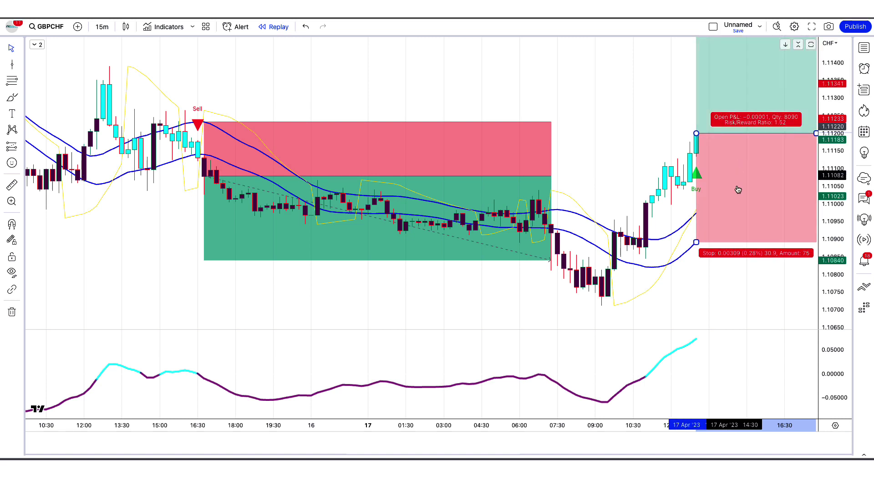
left_click(724, 294)
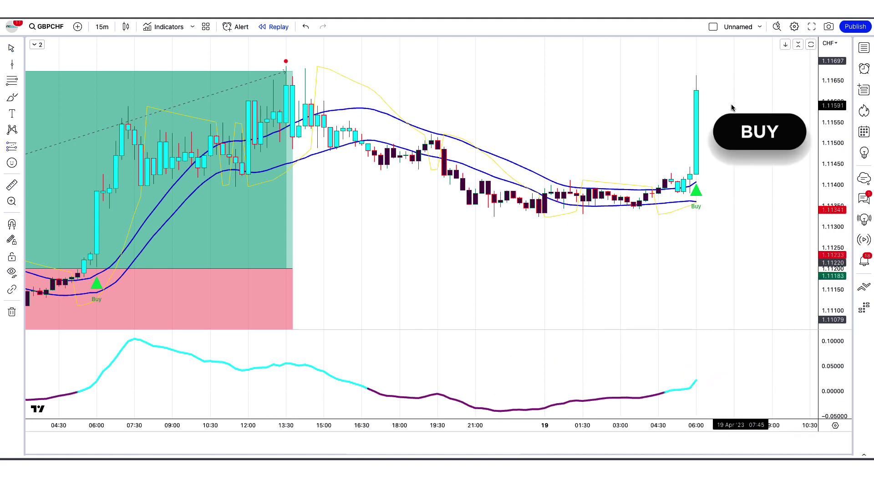
Step: Long the 19 Apr Buy candle, stop about 1.1136, target at chart top, ending at the latest bar
left_click(697, 93)
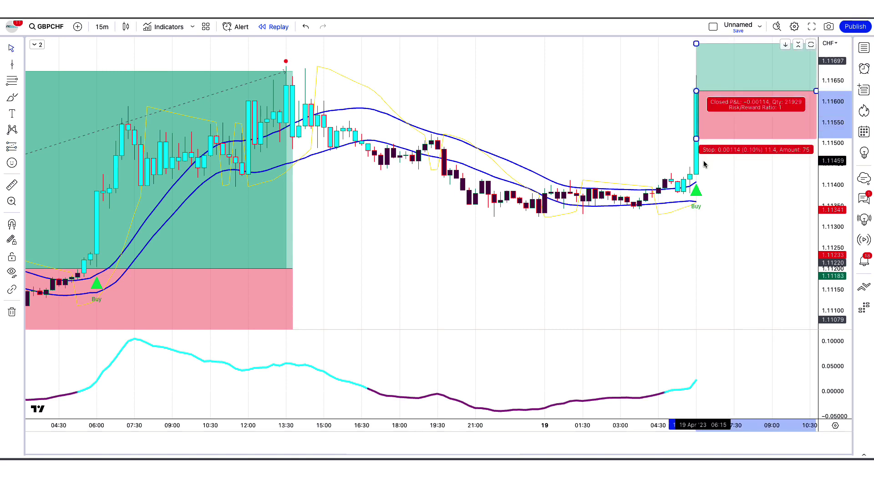
left_click_drag(695, 138, 714, 202)
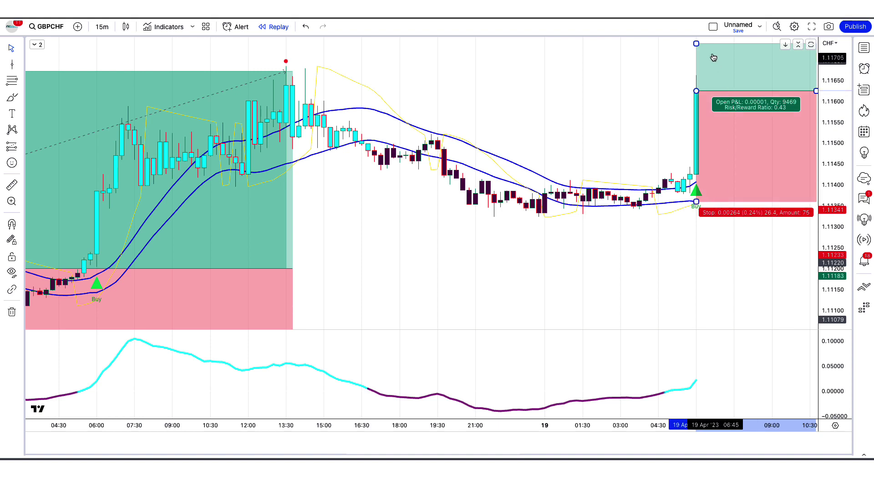
left_click_drag(696, 44, 696, 37)
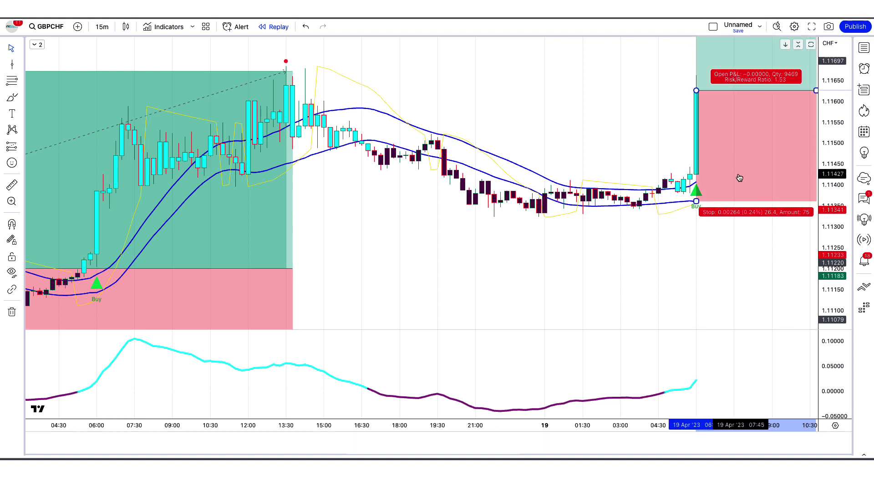
left_click(713, 260)
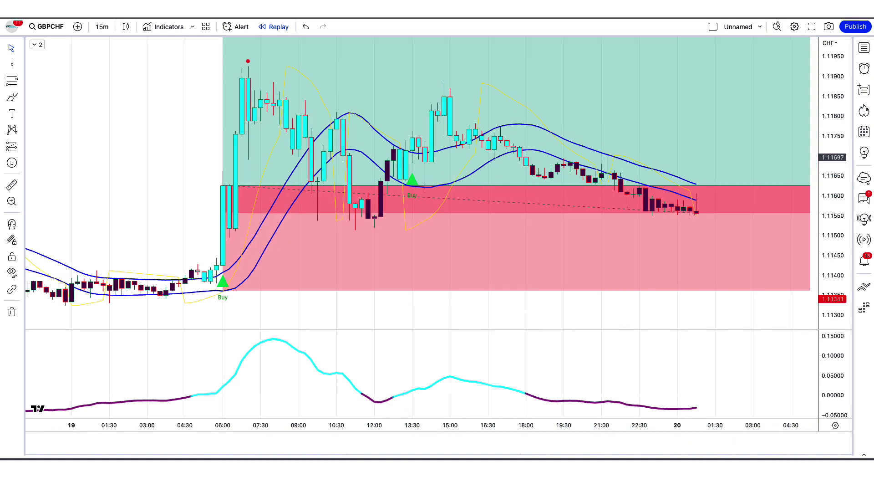
left_click(779, 198)
left_click_drag(780, 186, 683, 187)
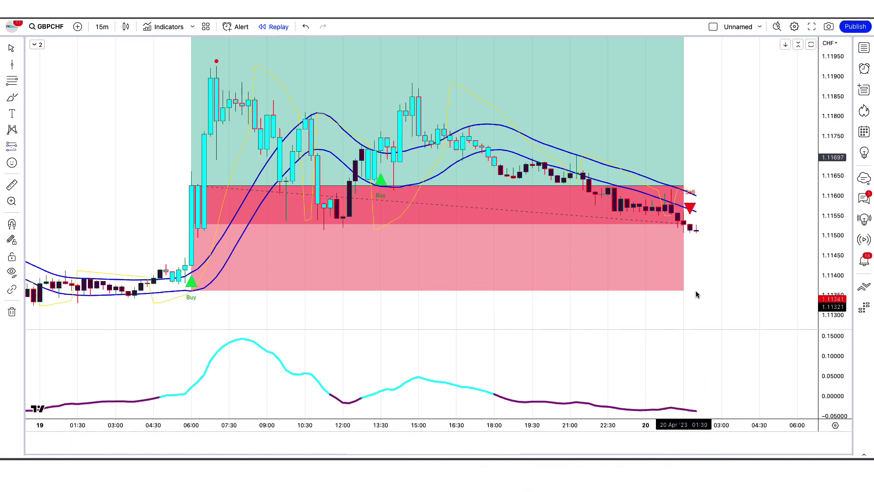
Step: Place a short at the 01:30 Sell candle with stop 1.11603 and target 1.11364
left_click(696, 232)
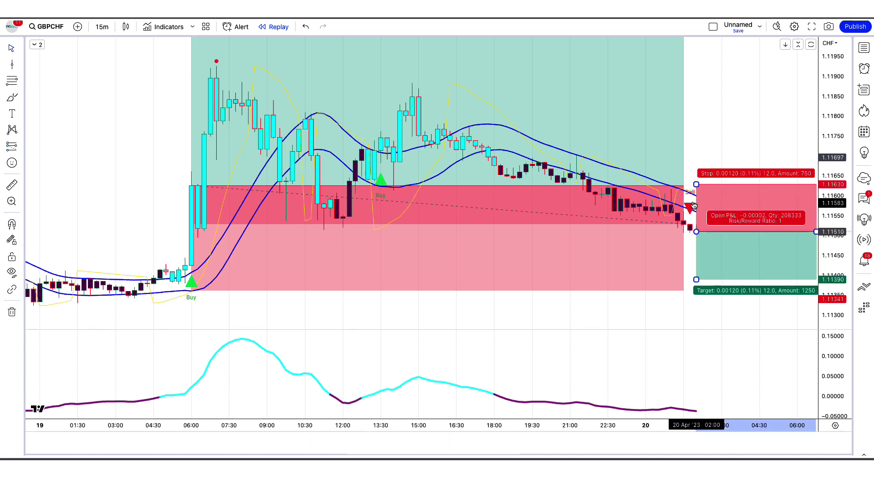
left_click_drag(696, 184, 710, 196)
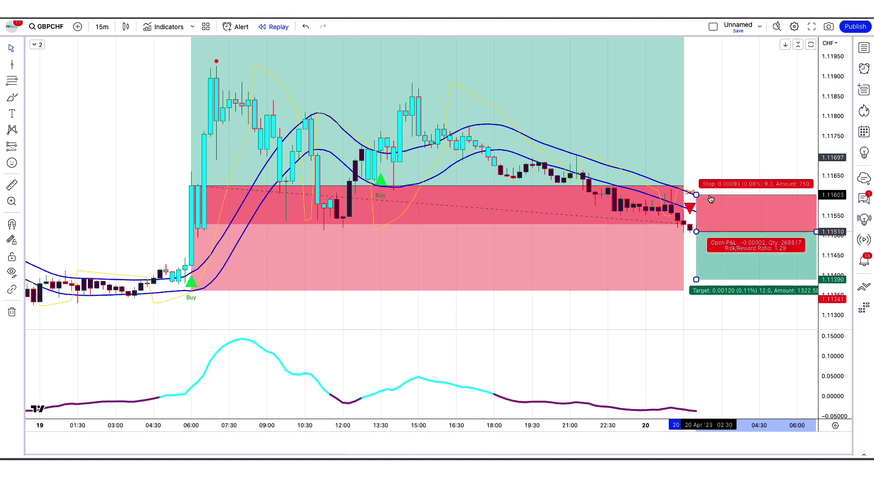
left_click_drag(696, 279, 695, 290)
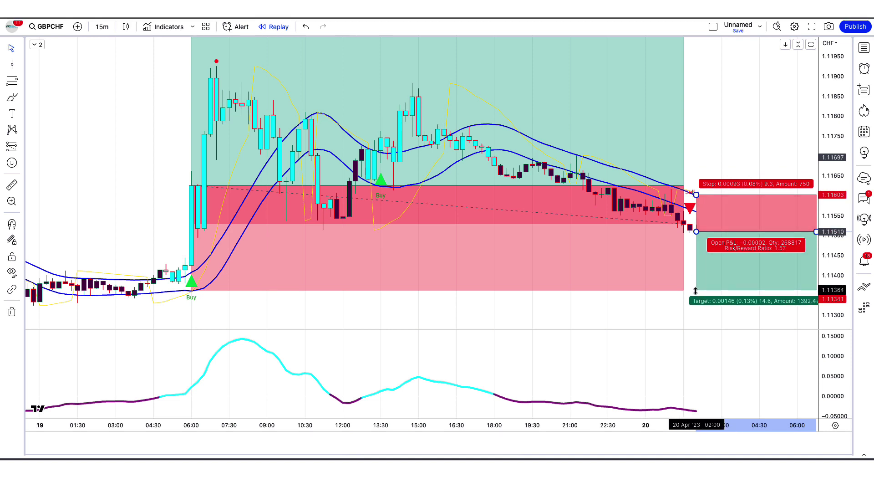
left_click(664, 303)
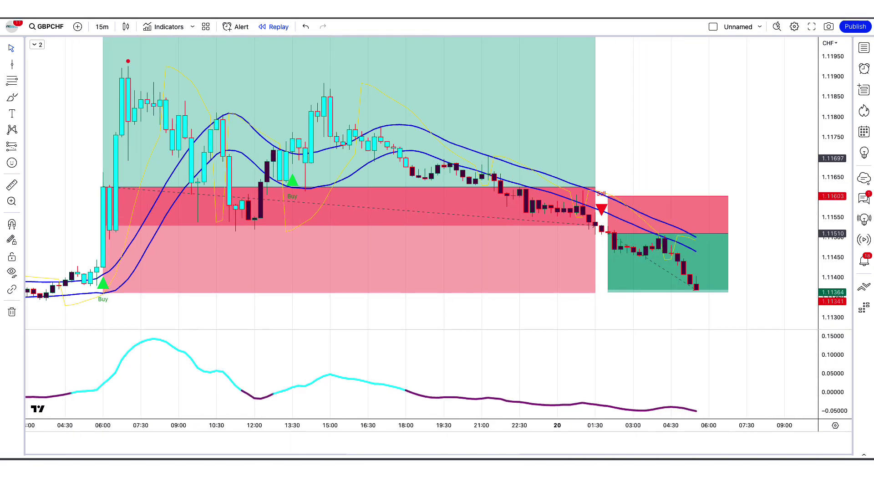
Step: Stretch the short position forward, then trim its right edge to the target-hit exit bar
left_click(696, 233)
left_click_drag(695, 233, 803, 242)
left_click(550, 439)
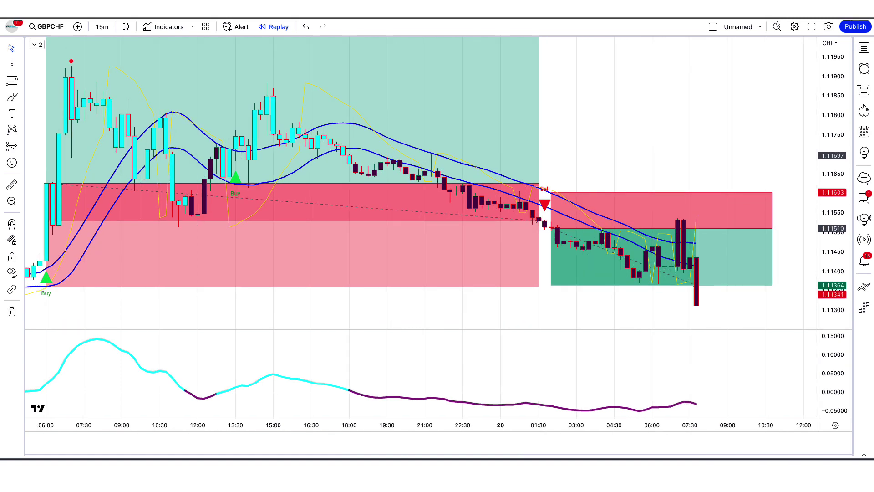
left_click(768, 225)
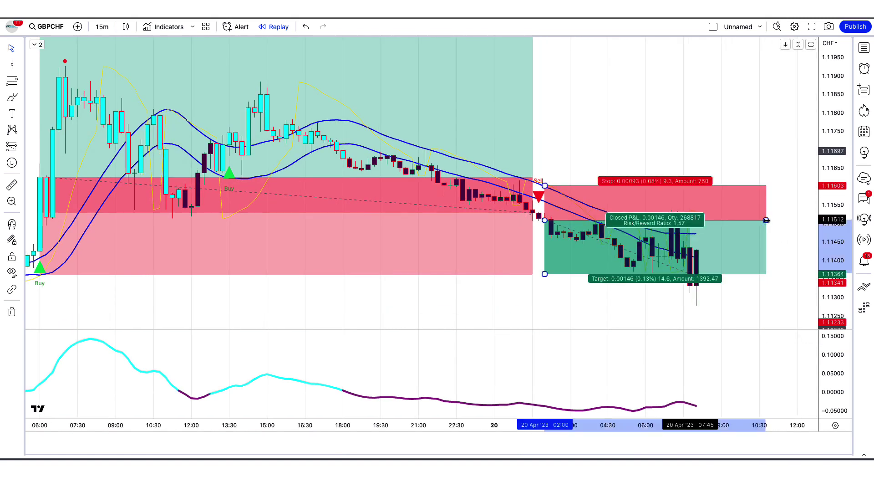
left_click_drag(767, 223, 696, 224)
left_click(696, 296)
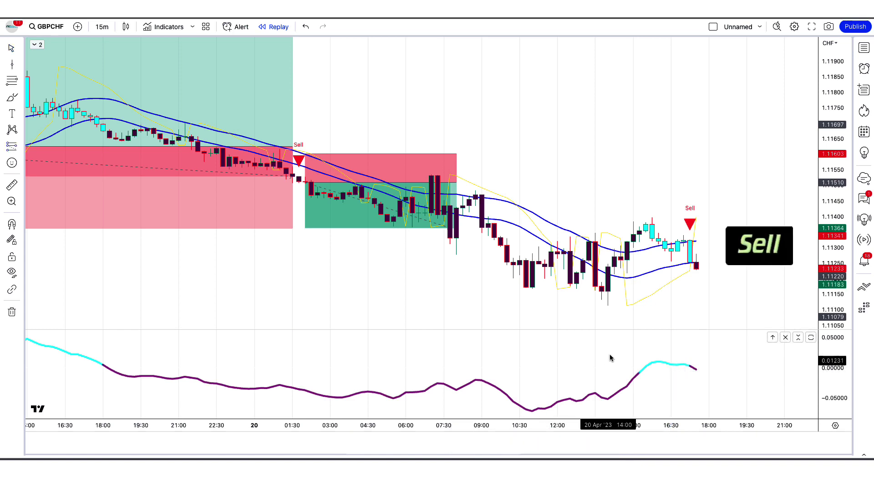
Step: Place a short at the later 20 Apr Sell candle, stop near 1.1132, target 1.11089
left_click(696, 269)
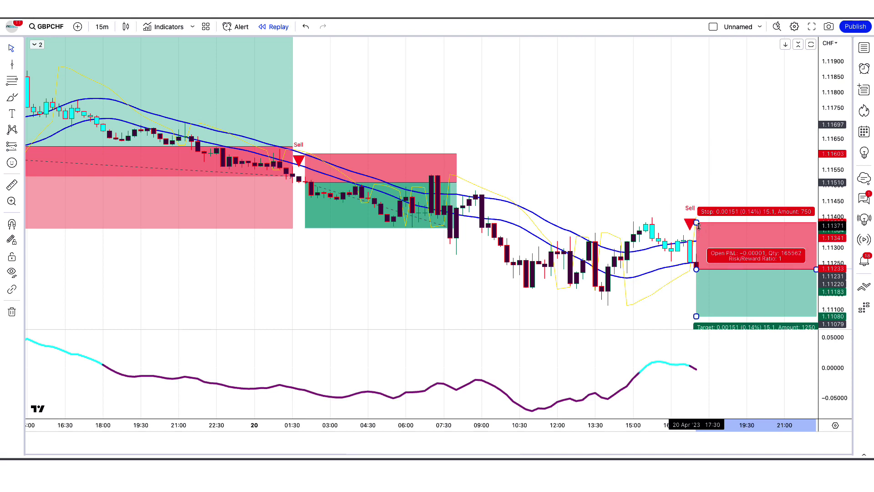
left_click_drag(699, 224, 709, 242)
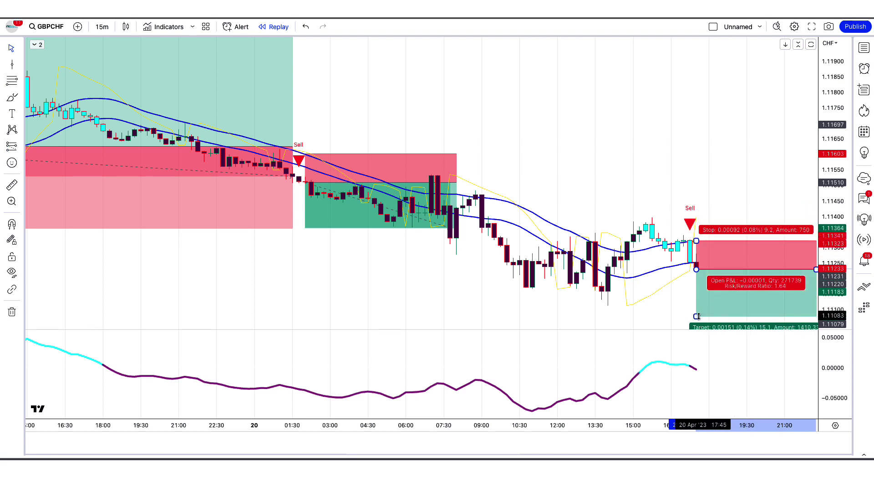
left_click_drag(695, 315, 697, 314)
left_click(669, 302)
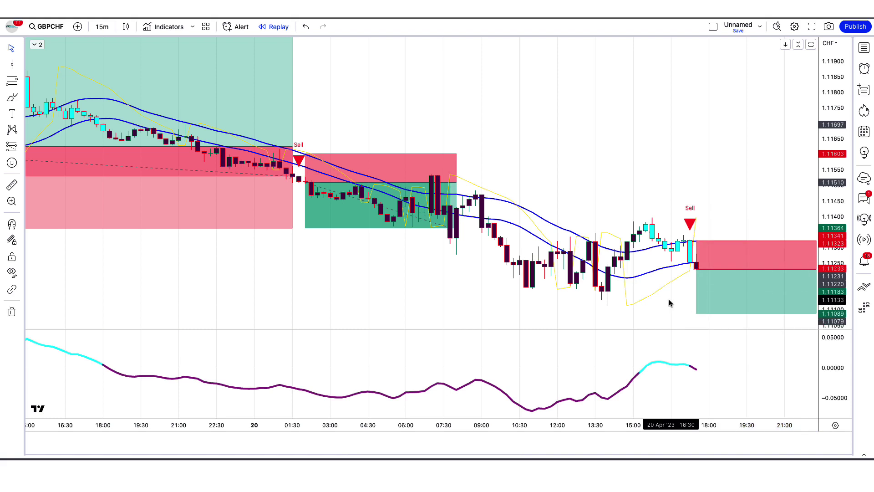